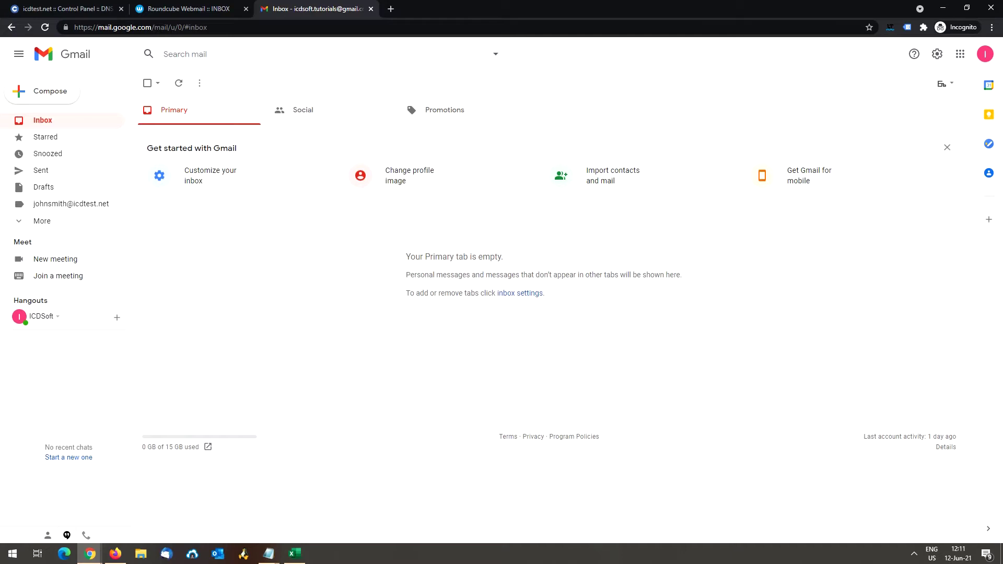
Open Gmail's Quick settings panel beside the inbox.
click(937, 55)
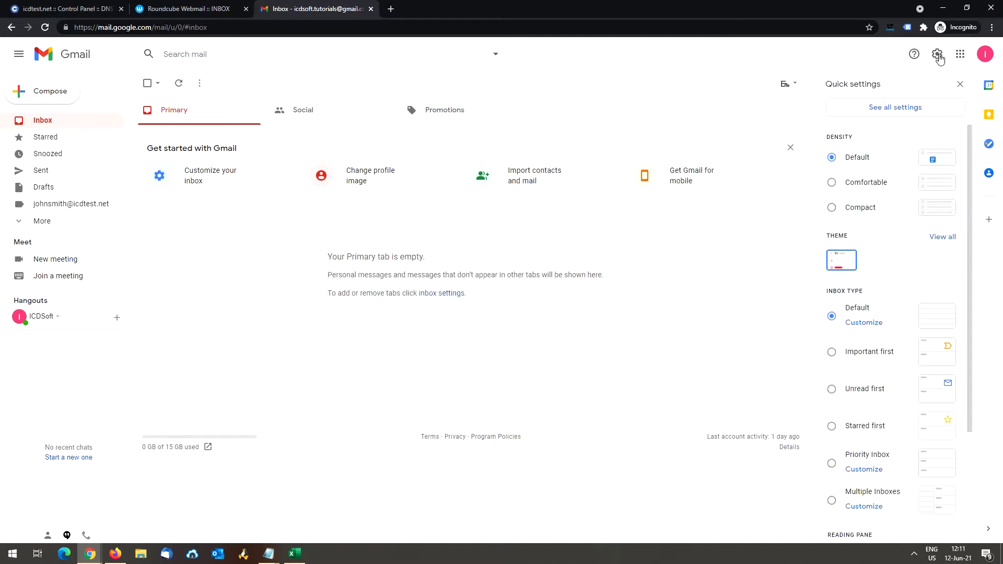
Open the full Gmail settings on the Accounts and Import tab.
click(898, 110)
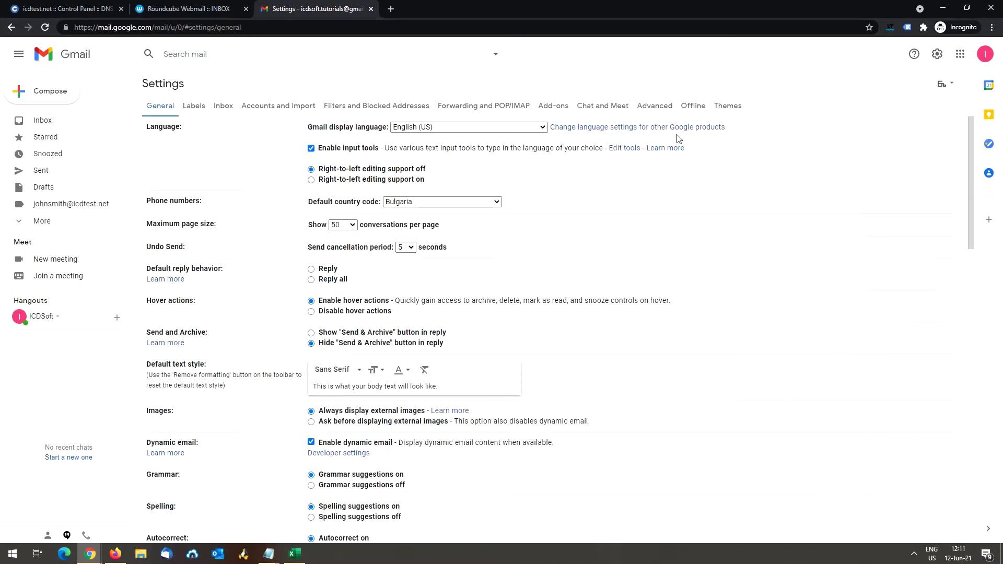
click(285, 112)
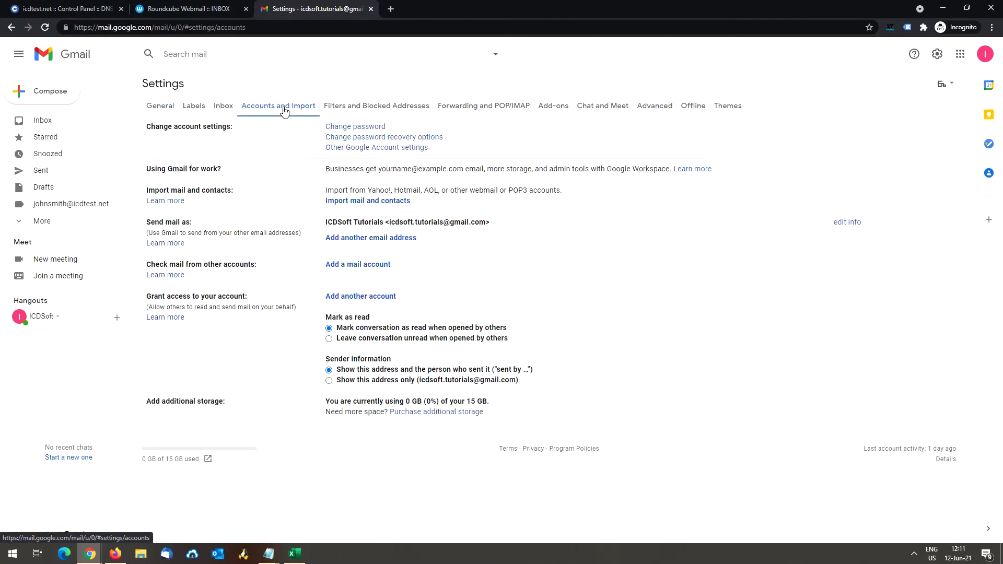
drag(150, 221, 190, 222)
click(148, 225)
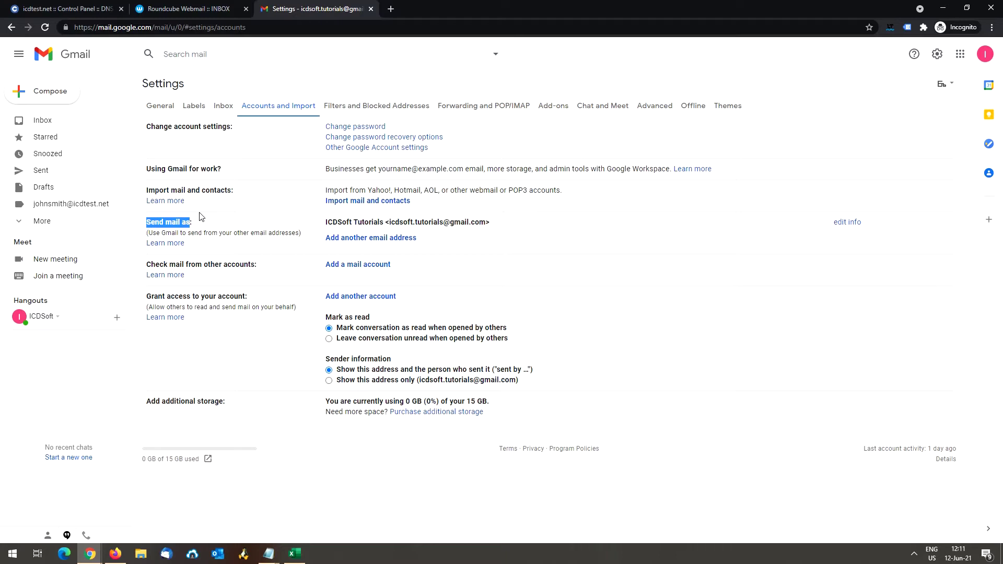
Begin adding a send-from address, entering the new sender's name and icdtest.net email address.
click(389, 238)
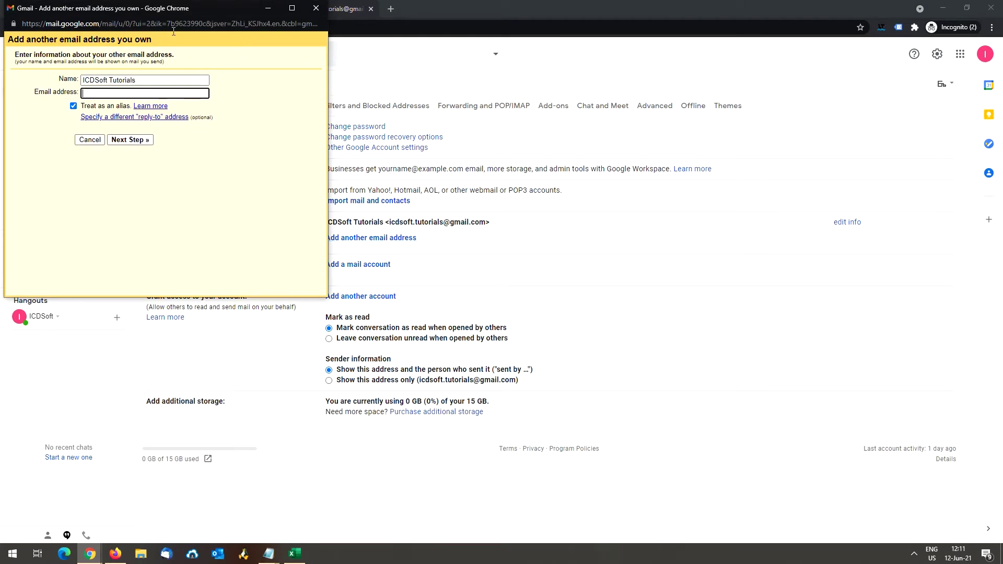
key(shift+Tab)
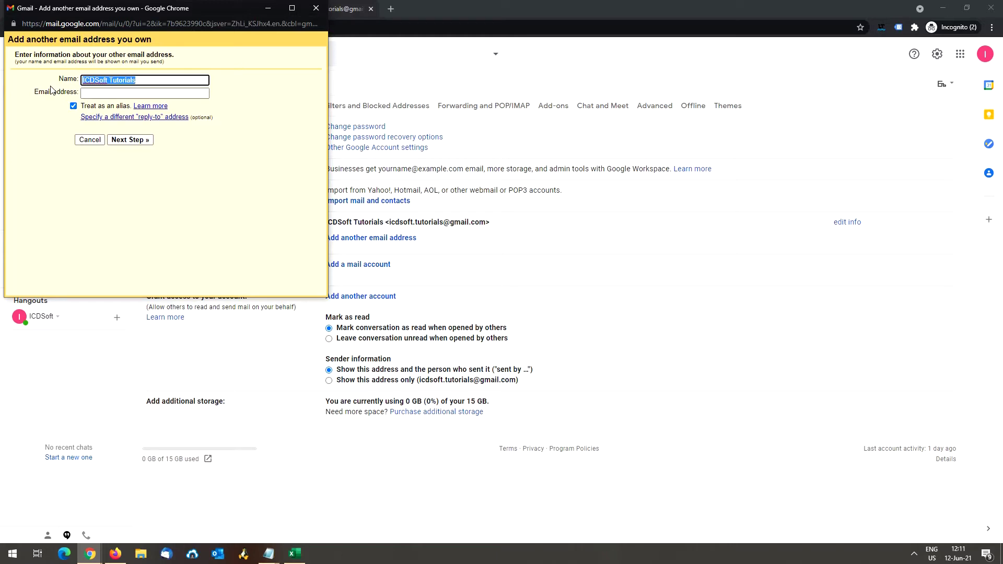
text(John Smith)
key(Tab)
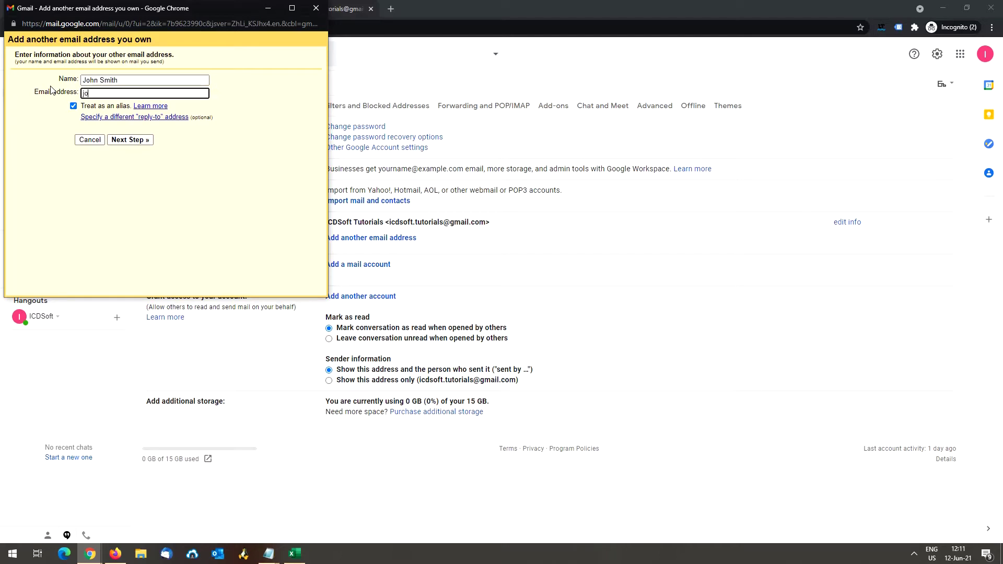
Advance to the SMTP server step, select its icdtest.net domain, and switch to the control panel.
click(130, 139)
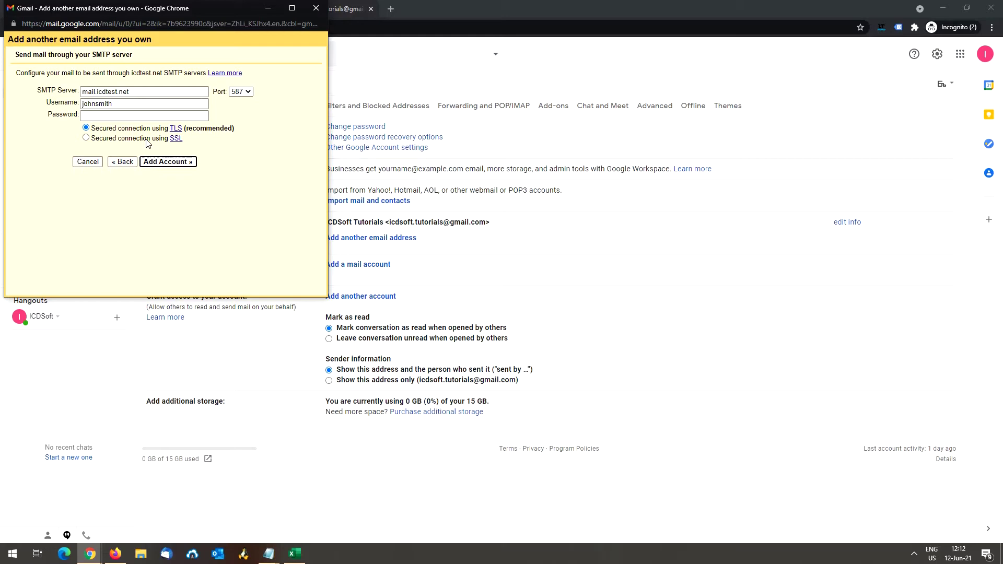
drag(134, 92, 97, 94)
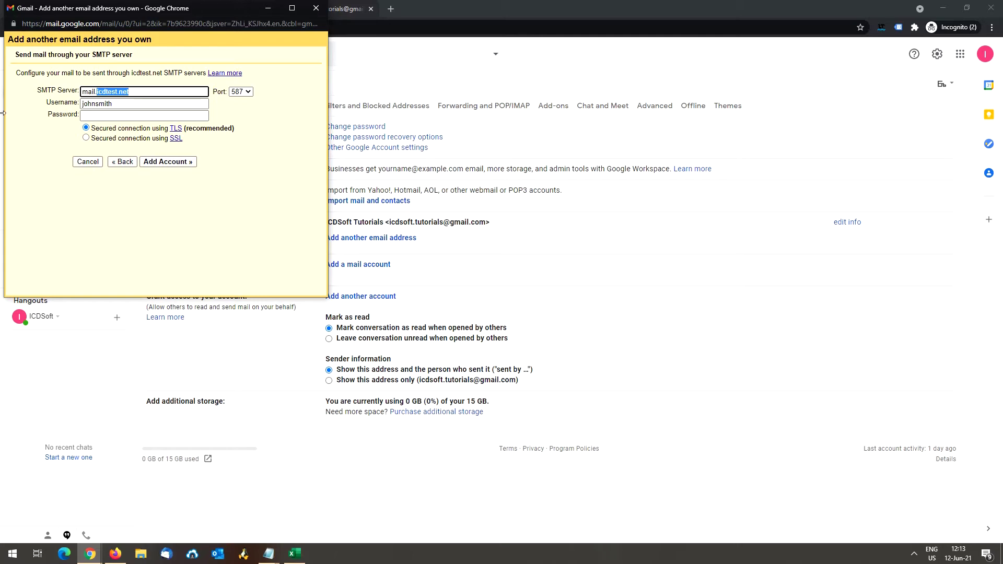
click(55, 5)
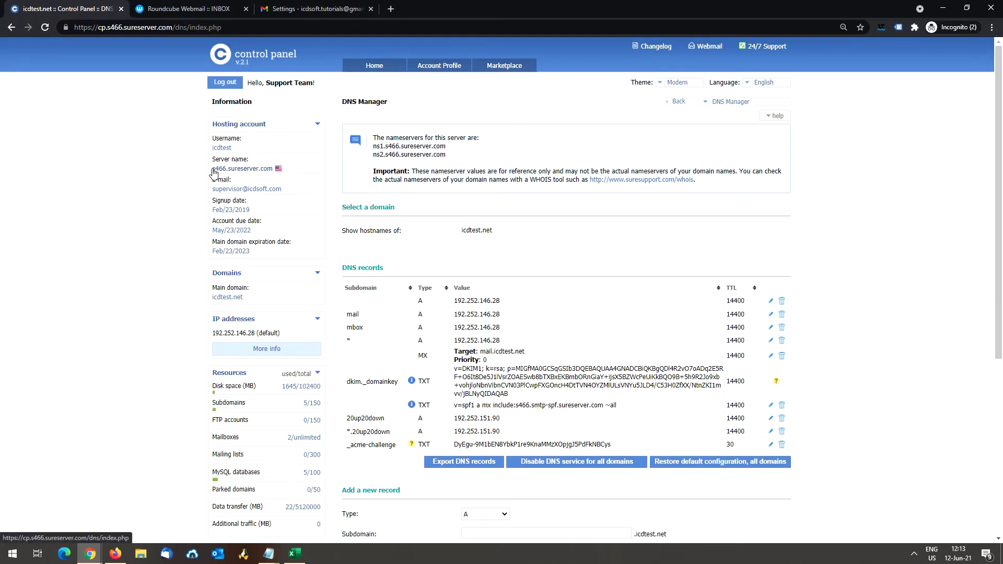
Copy server name s466.sureserver.com into Gmail so the SMTP server reads mail.s466.sureserver.com.
drag(212, 168, 273, 172)
key(ctrl+c)
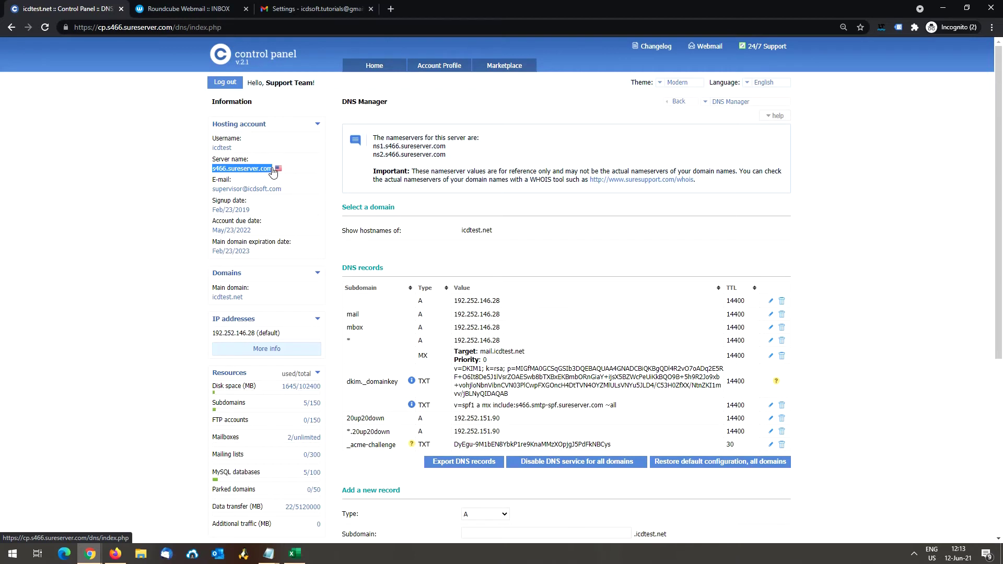
mouse_move(90, 554)
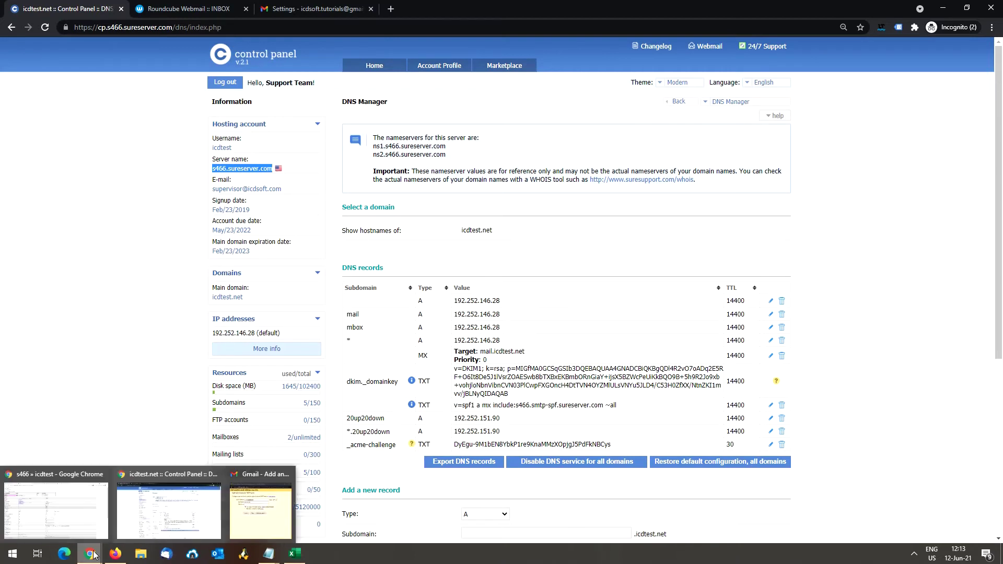
click(235, 523)
key(ctrl+v)
click(167, 103)
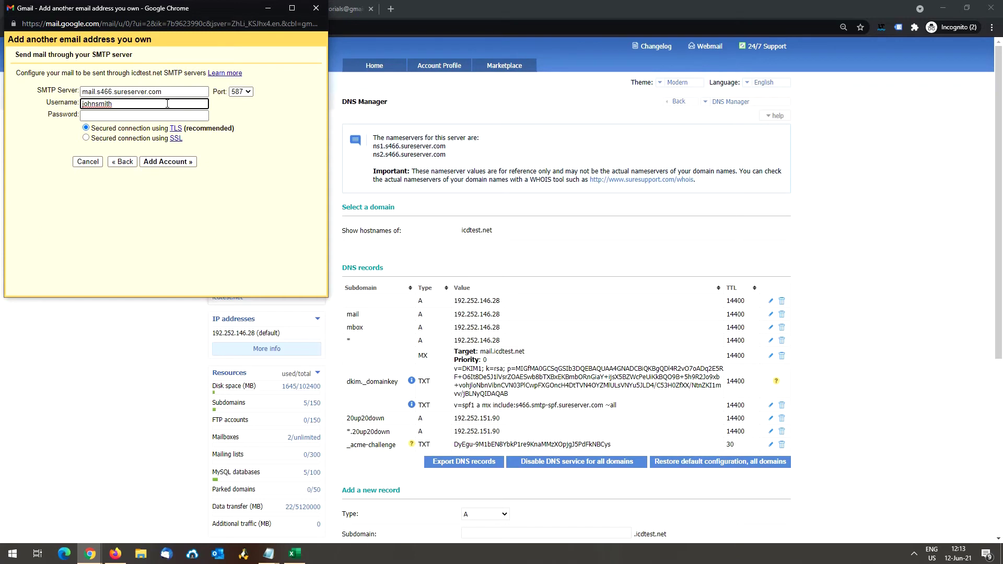
text(@icdtest.net)
key(Tab)
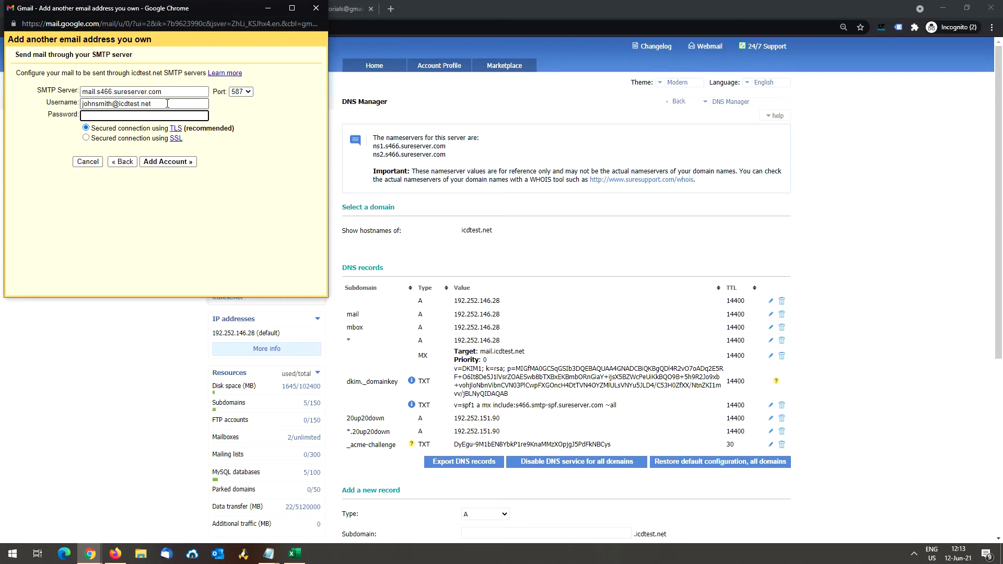
text(•••••••••)
Change the SMTP port to 465 with SSL and submit the settings.
click(243, 92)
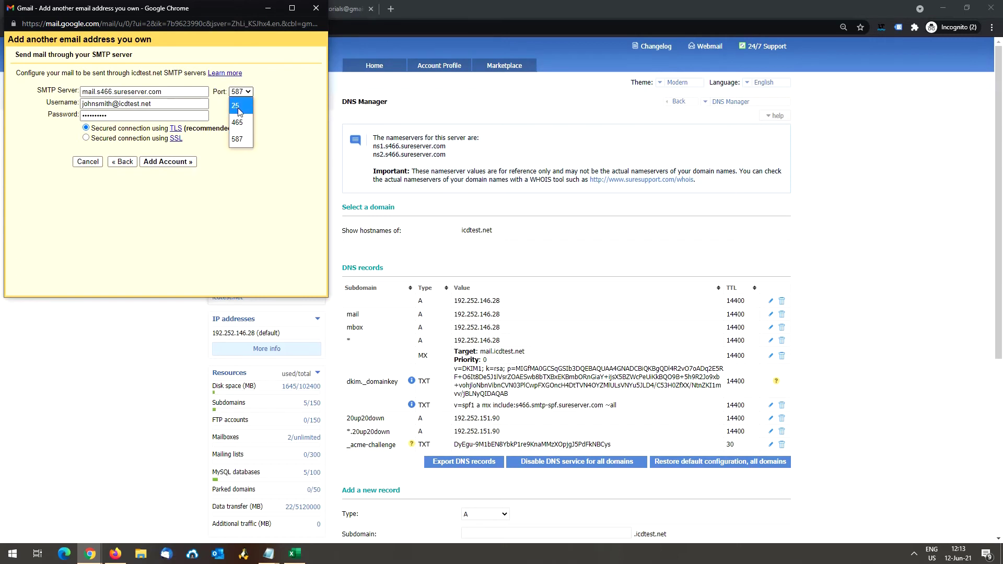
click(239, 139)
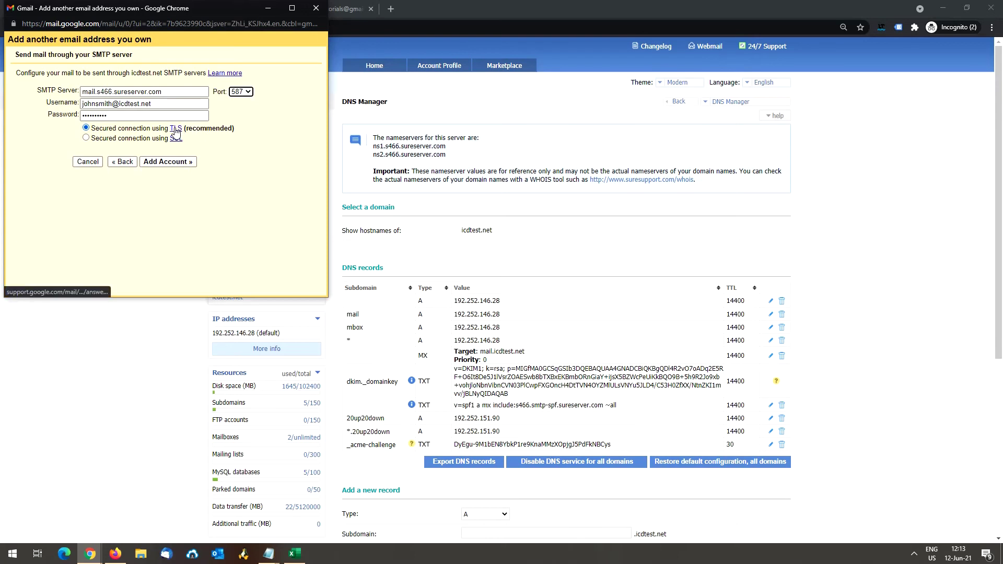
click(244, 93)
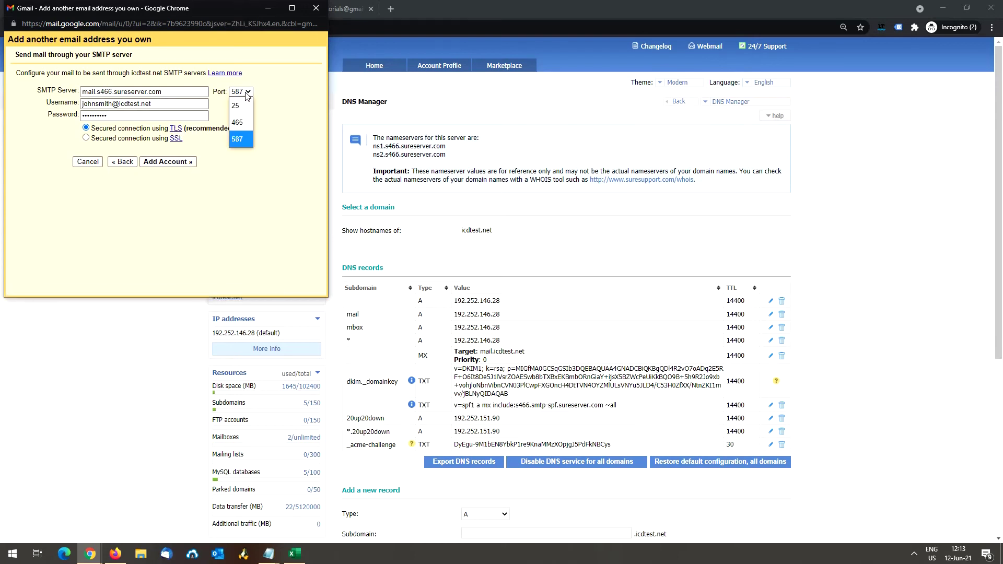
click(244, 121)
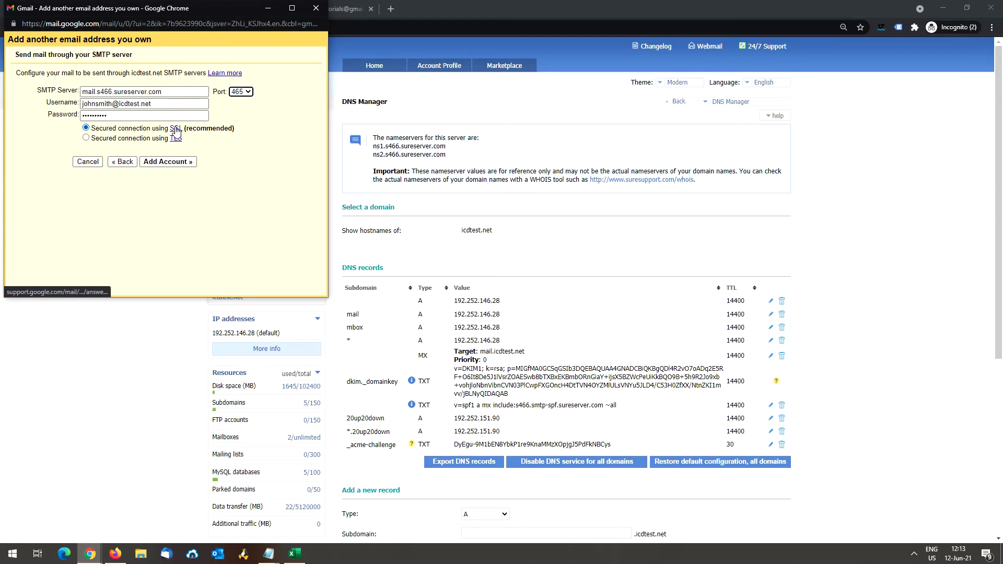
click(167, 162)
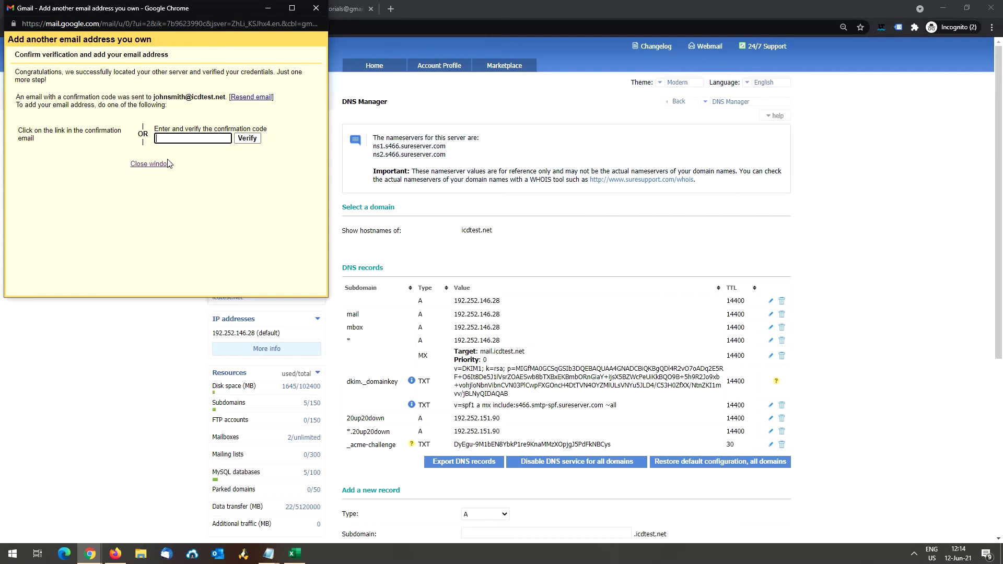
Refresh the Roundcube inbox and open the Gmail Confirmation email.
drag(157, 8, 237, 46)
click(188, 9)
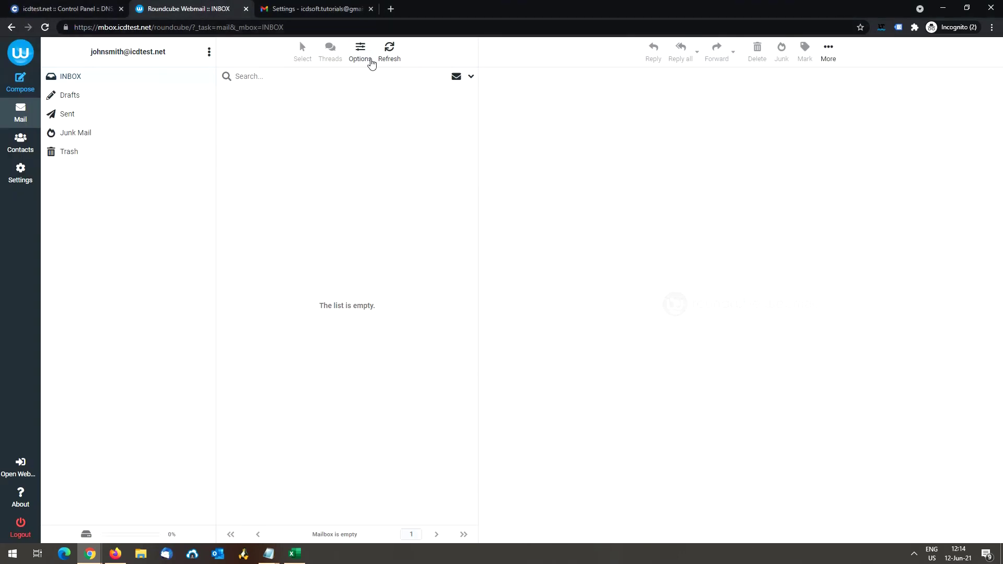
click(378, 61)
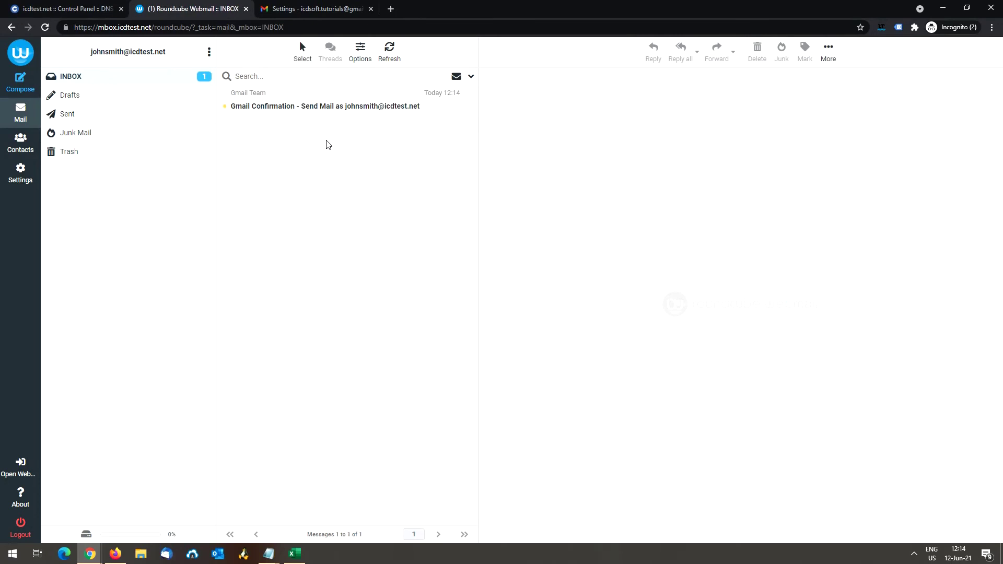
click(323, 107)
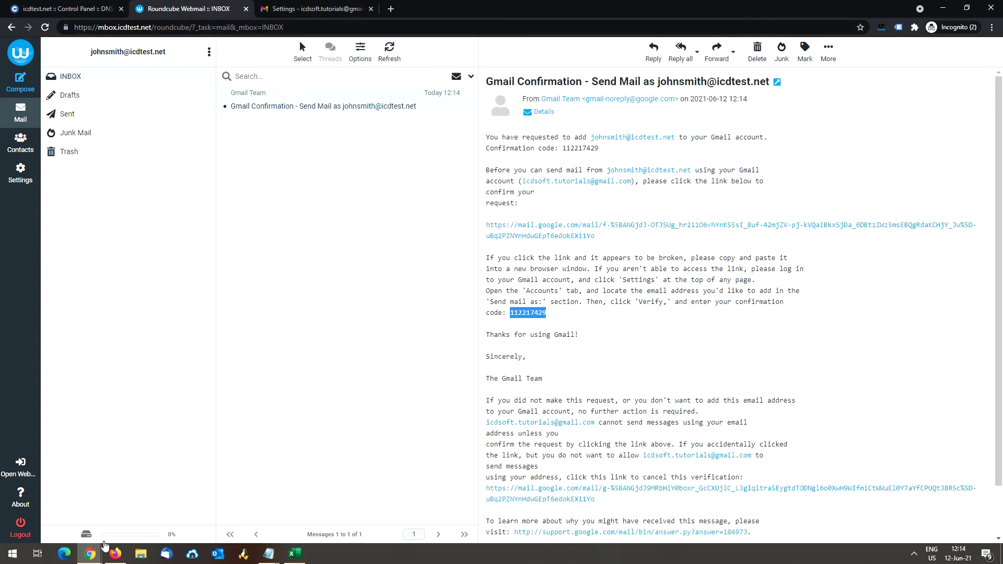
Paste the confirmation code into Gmail's popup, verify it, and return to Gmail settings.
mouse_move(104, 545)
click(254, 502)
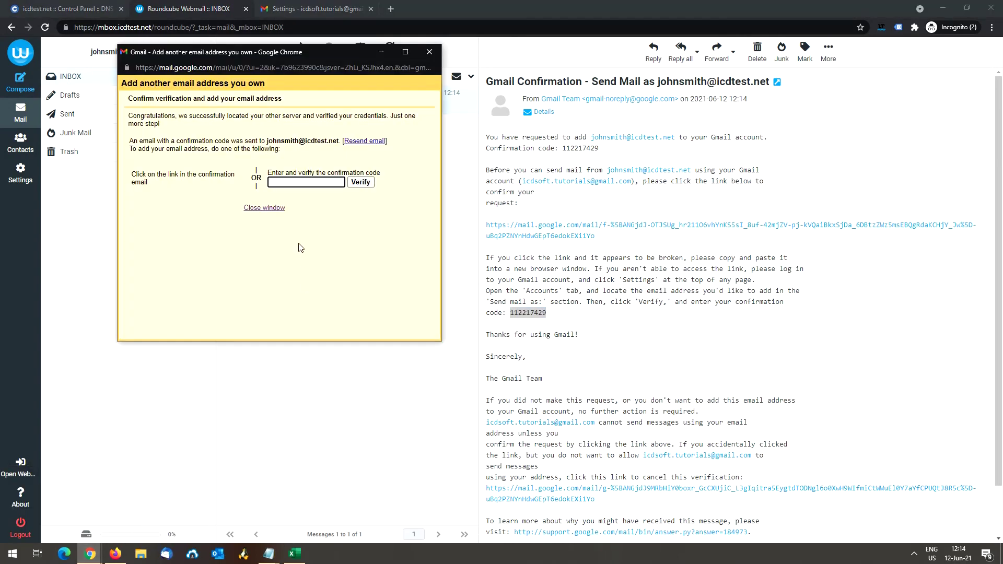
click(361, 183)
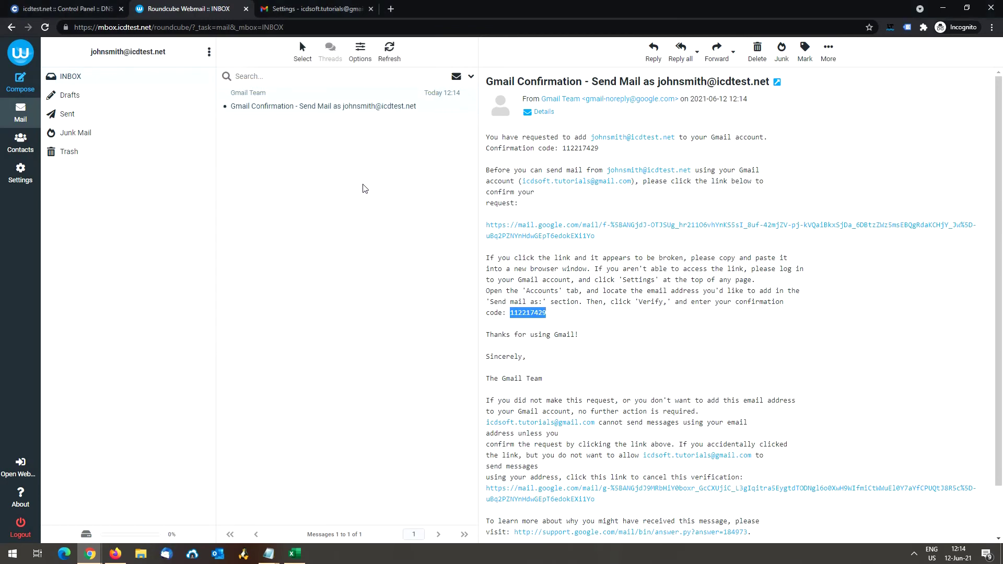
click(333, 9)
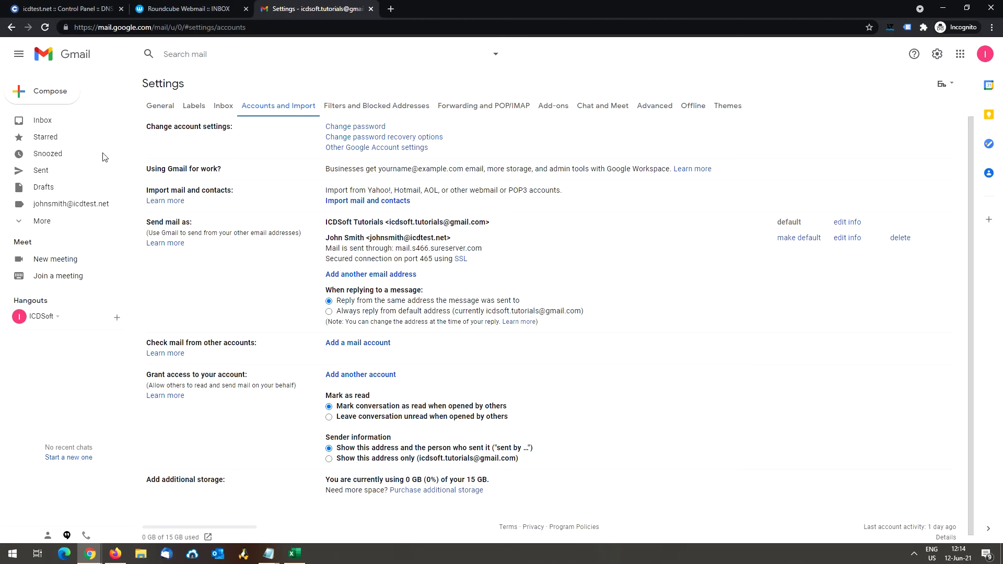
Start a new message draft with Compose.
click(45, 94)
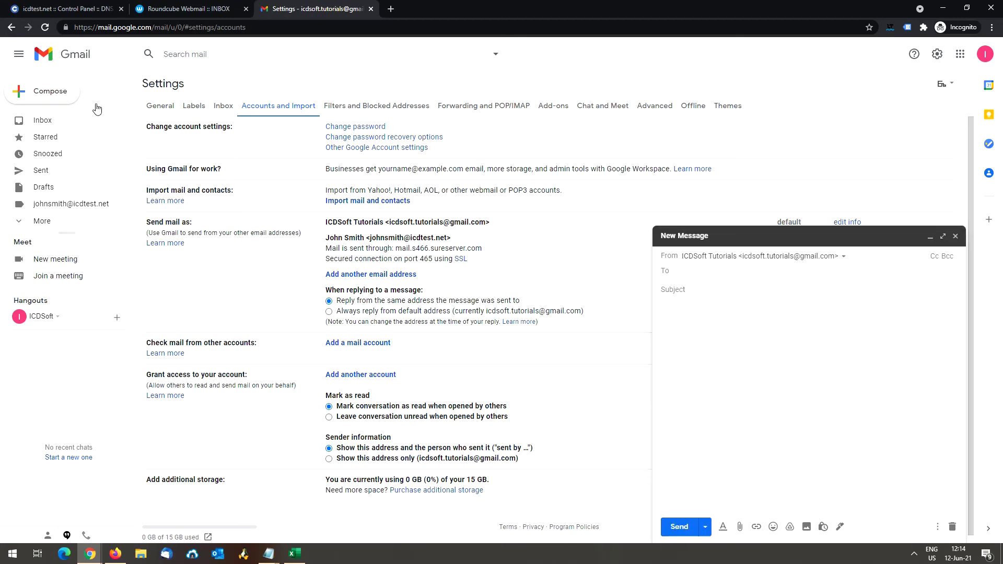
Change the draft's From address to the added icdtest.net address.
click(783, 258)
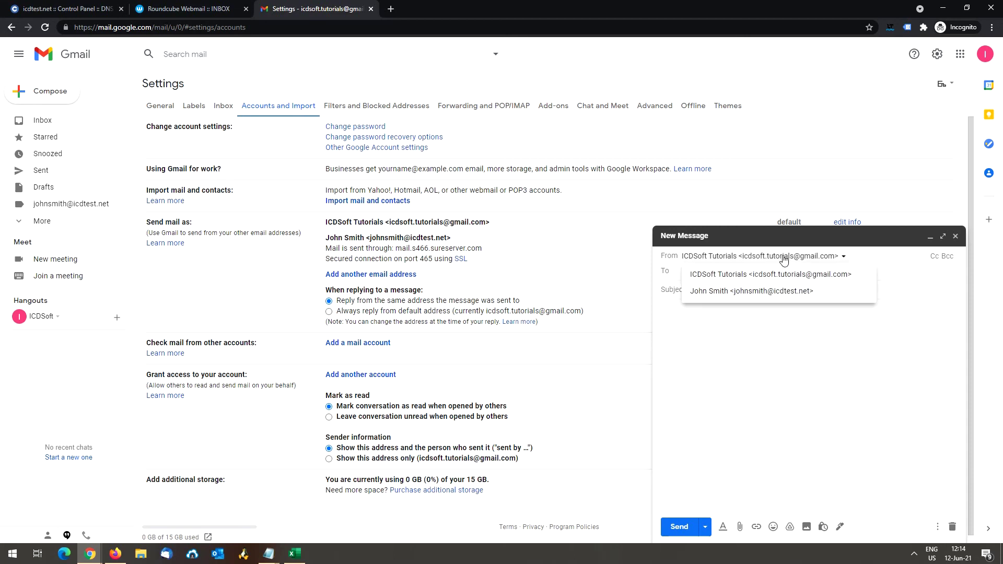
click(789, 291)
click(793, 258)
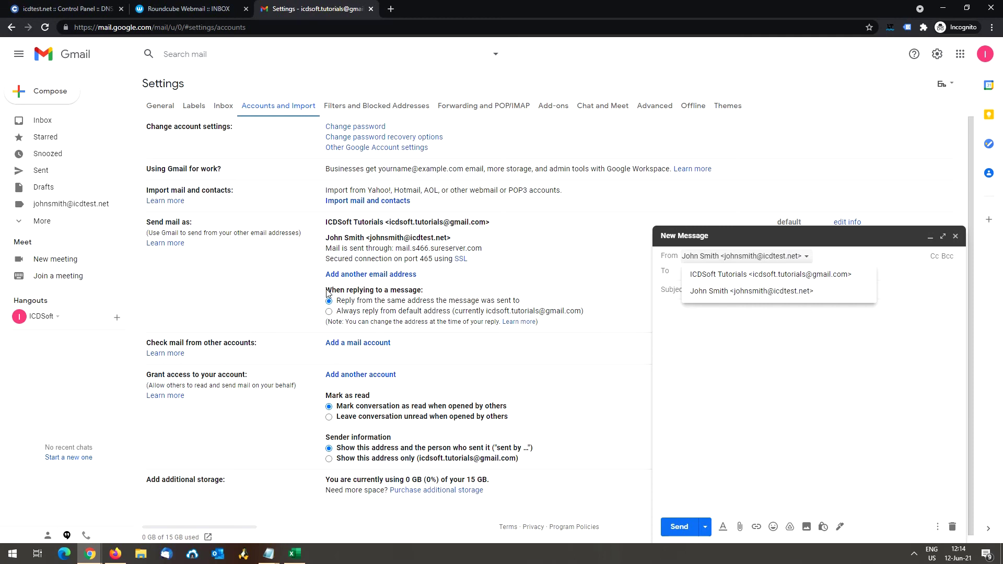
Dismiss the sender list, leaving the icdtest.net address as the draft's sender.
drag(325, 291, 421, 291)
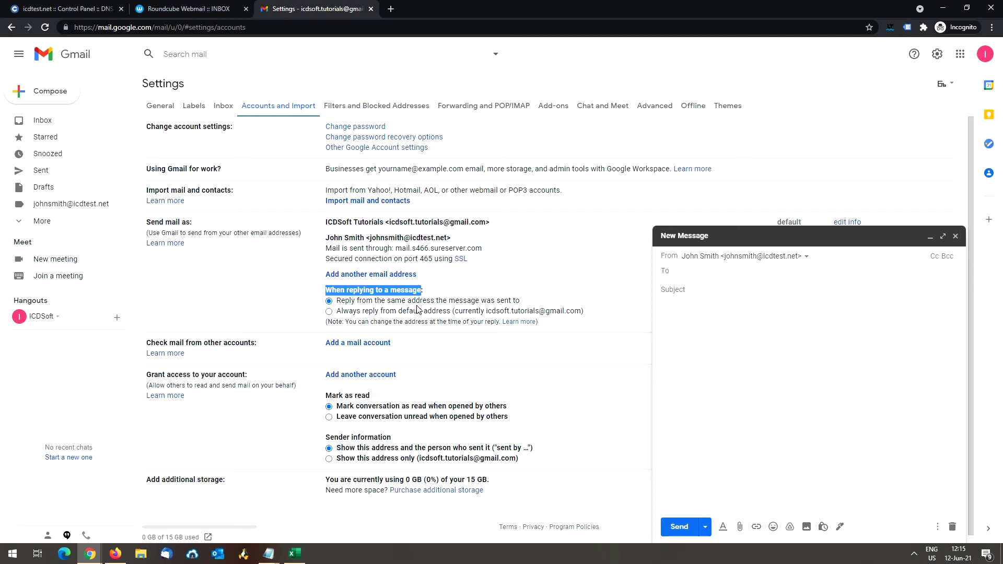
click(533, 275)
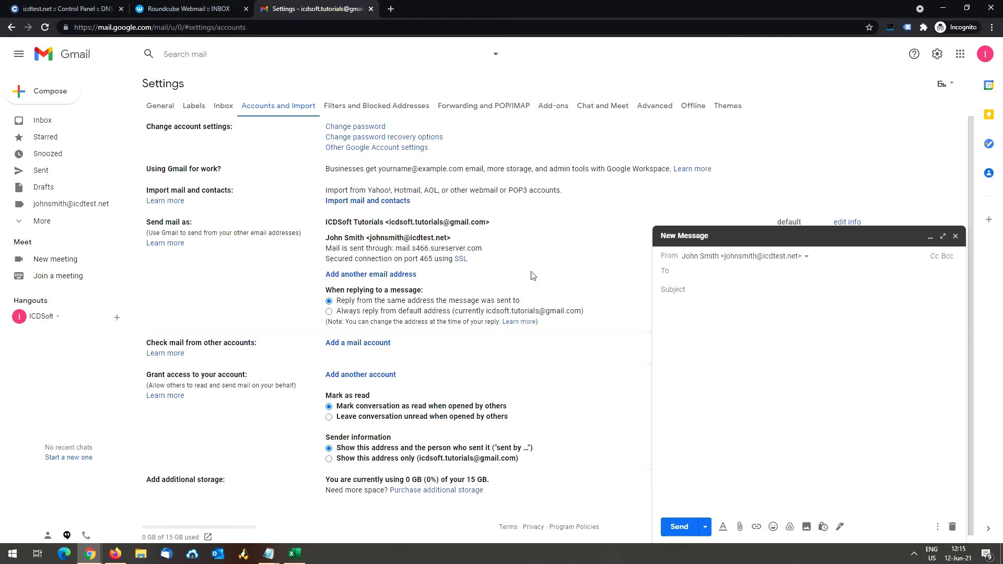